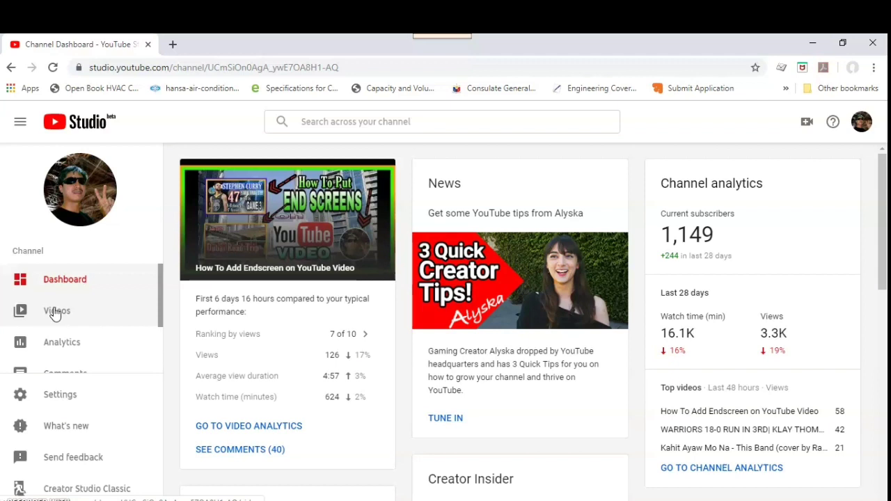
# Step: Open the end screen editor for the uploaded video "DUBAI RoadTrip July 19, 2019"
pyautogui.click(56, 312)
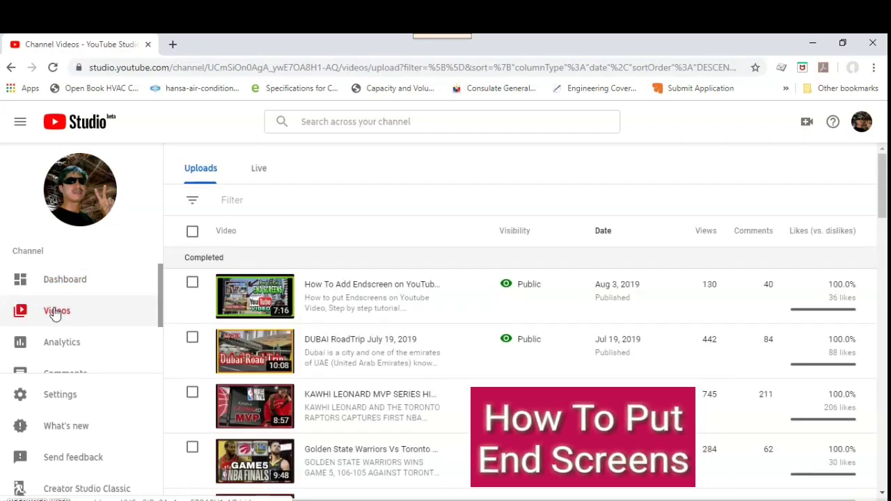
pyautogui.click(264, 354)
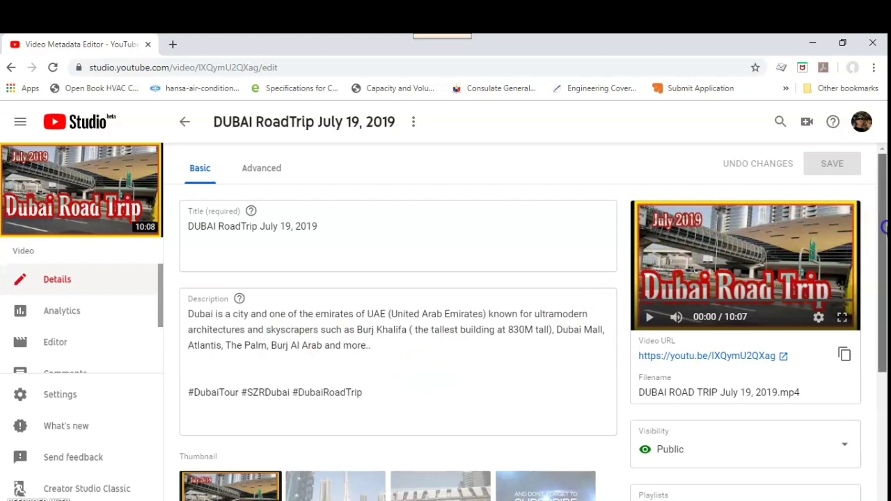
pyautogui.scroll(-3, 884, 336)
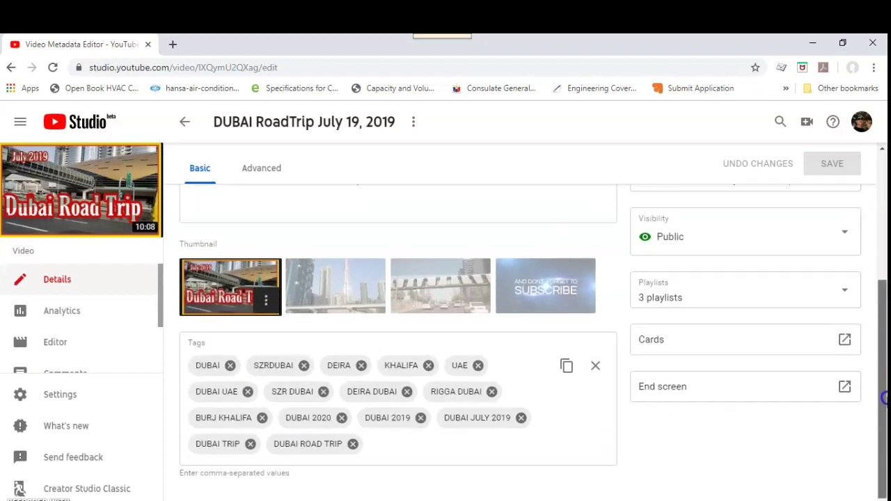
pyautogui.click(679, 392)
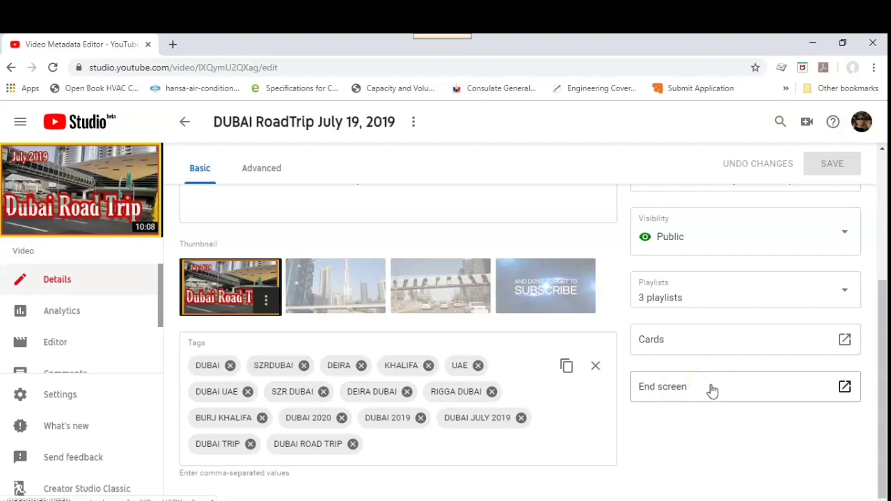
pyautogui.click(712, 391)
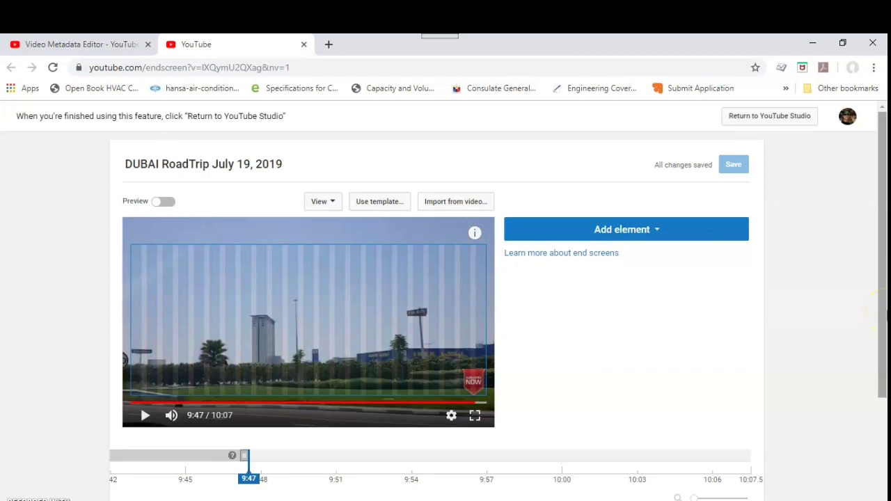
# Step: Apply the end screen template with two videos at mid-height on either side and the subscribe circle centred between them
pyautogui.click(383, 202)
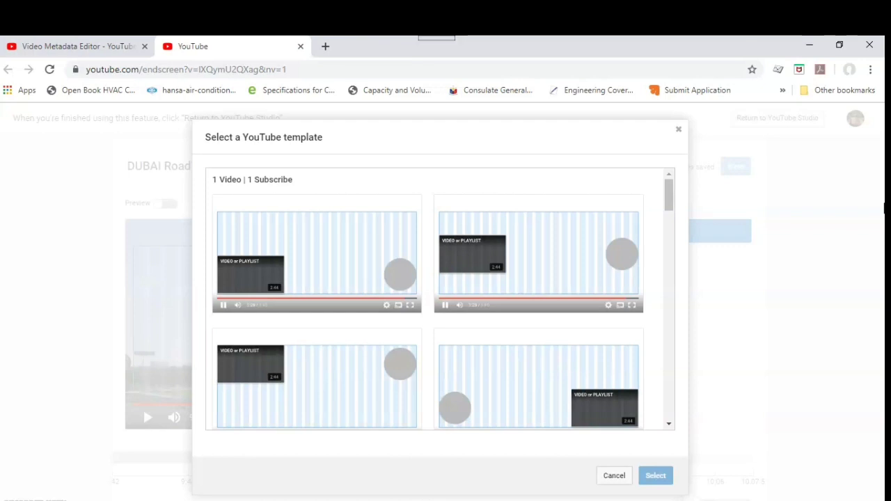
pyautogui.moveTo(668, 193); pyautogui.dragTo(673, 293)
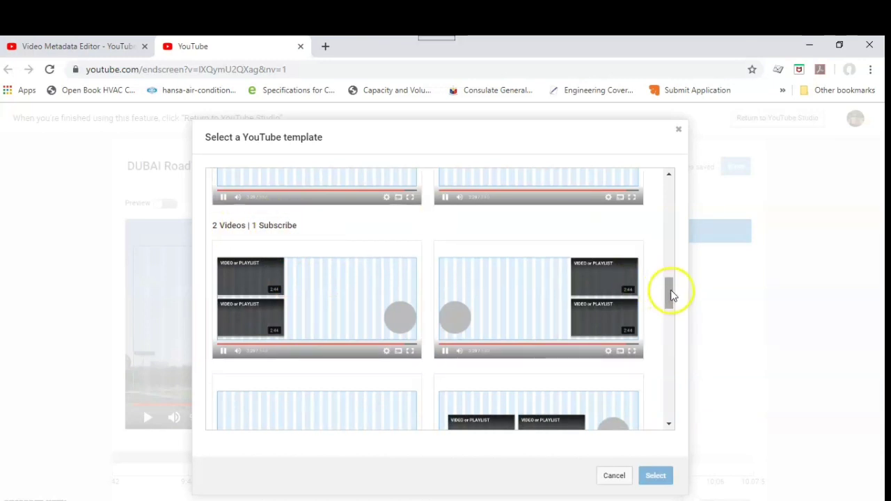
pyautogui.moveTo(672, 294); pyautogui.dragTo(669, 362)
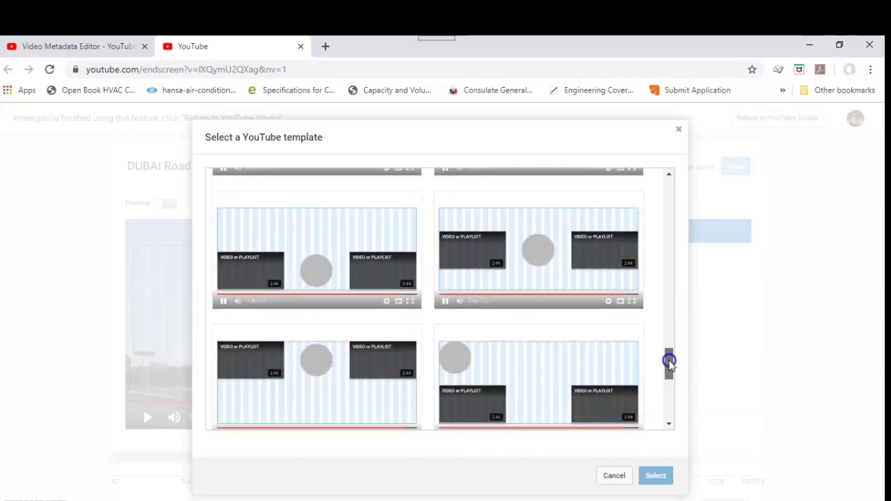
pyautogui.click(616, 223)
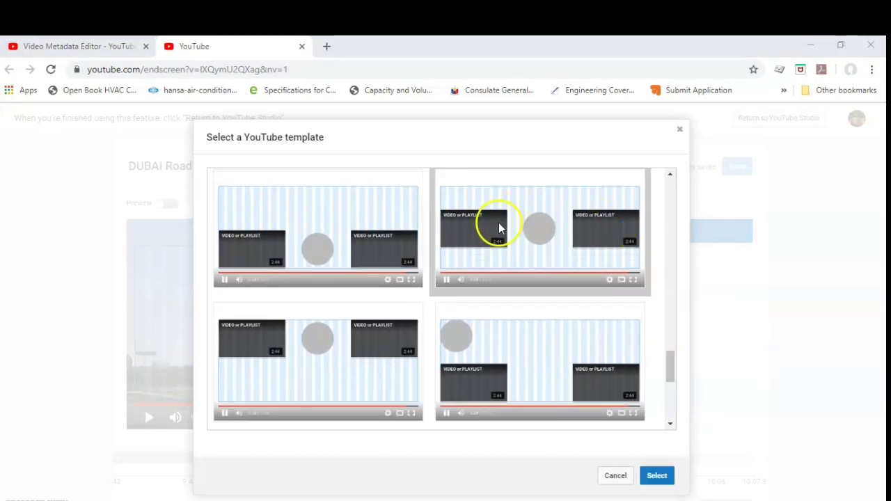
pyautogui.click(536, 230)
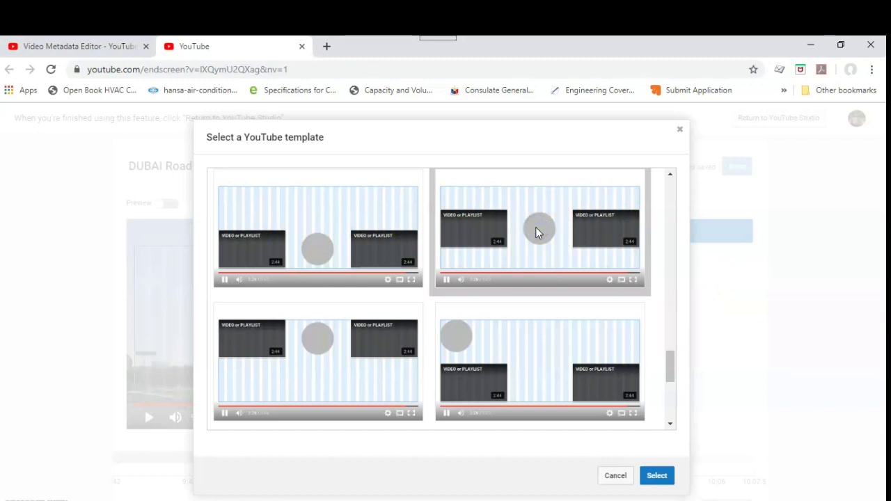
pyautogui.click(657, 478)
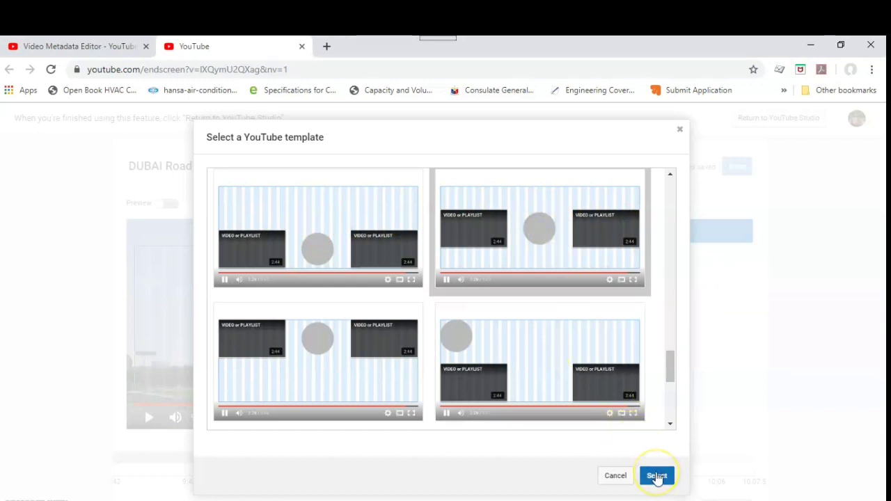
pyautogui.click(656, 477)
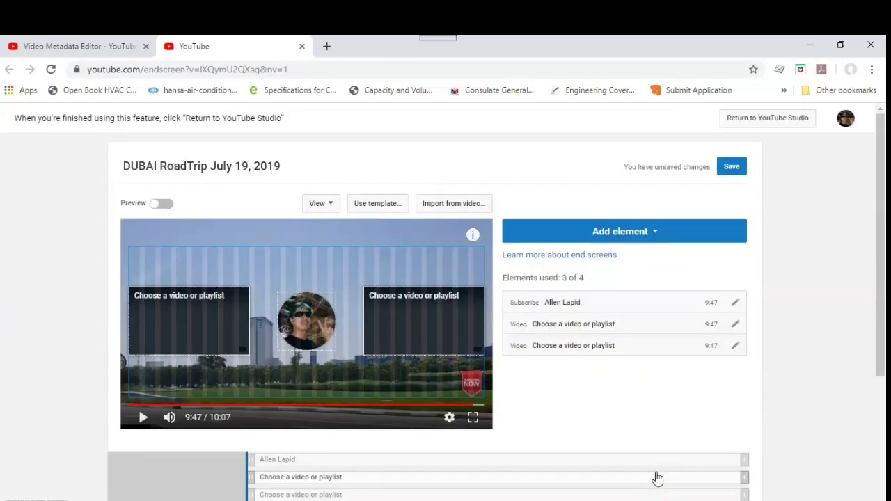
pyautogui.click(613, 393)
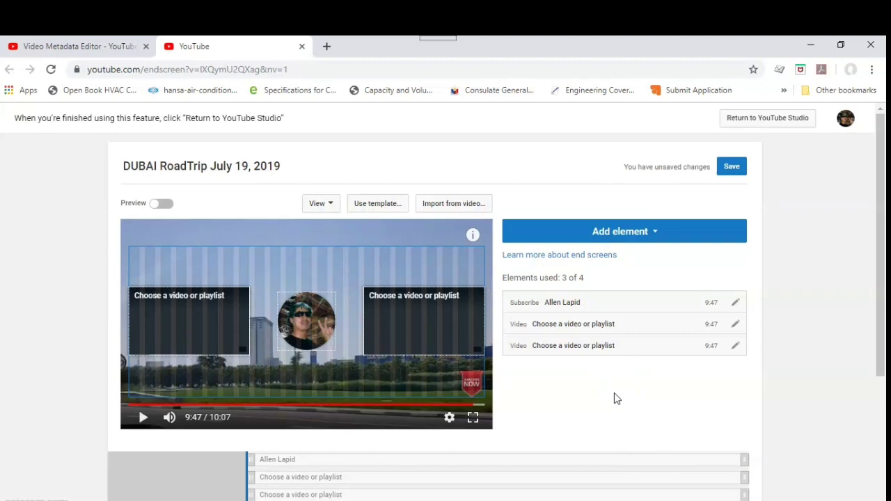
pyautogui.click(306, 331)
pyautogui.click(772, 351)
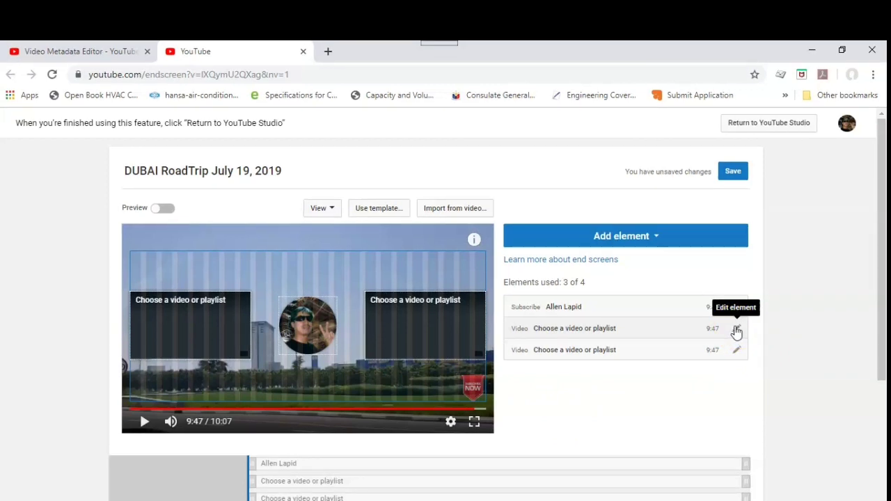
# Step: Assign the upload "How To Add Endscreen on YouTube Video" to the left video element of the end screen
pyautogui.click(737, 330)
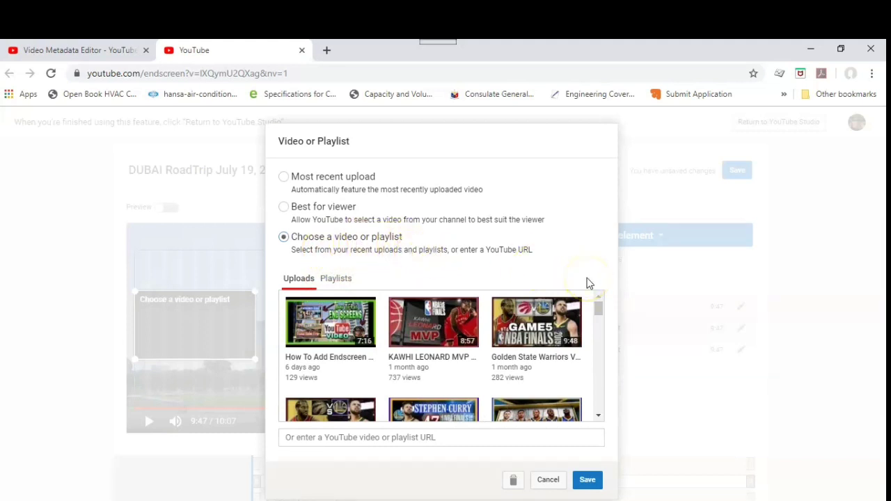
pyautogui.click(326, 324)
pyautogui.click(589, 486)
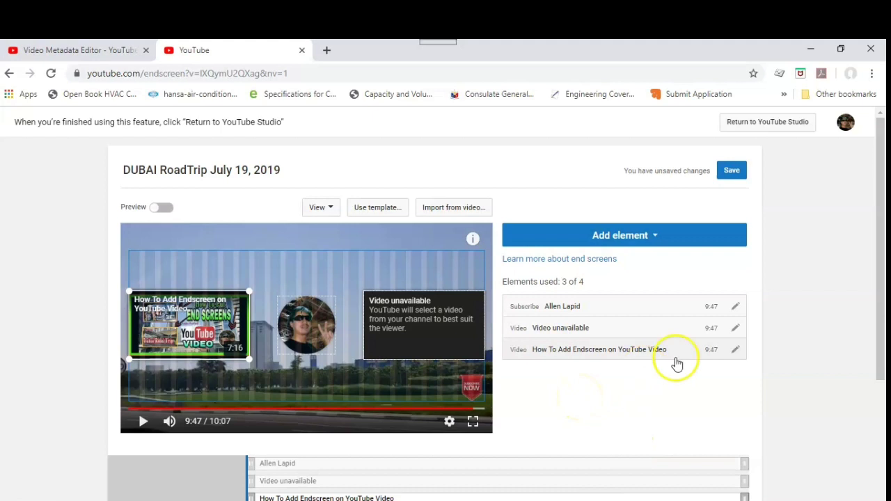
# Step: Assign the upload "KAWHI LEONARD MVP SERIES HIGHLIGHTS" to the right video element of the end screen
pyautogui.click(738, 332)
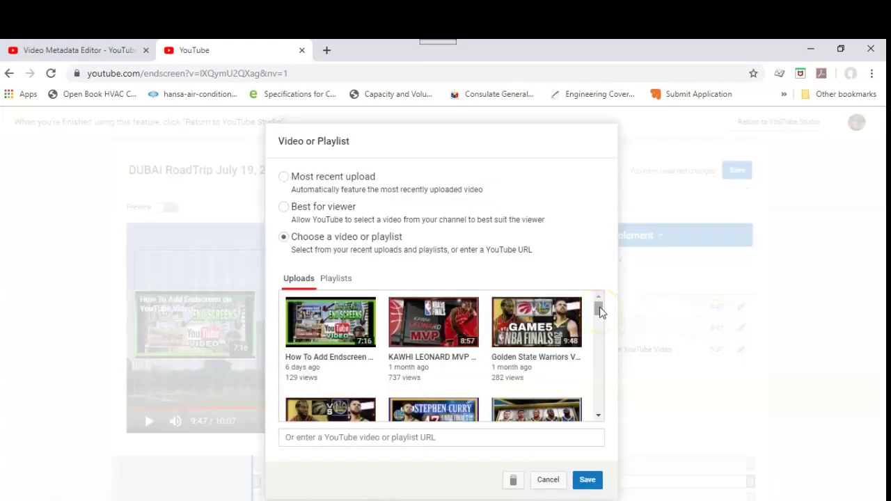
pyautogui.click(467, 318)
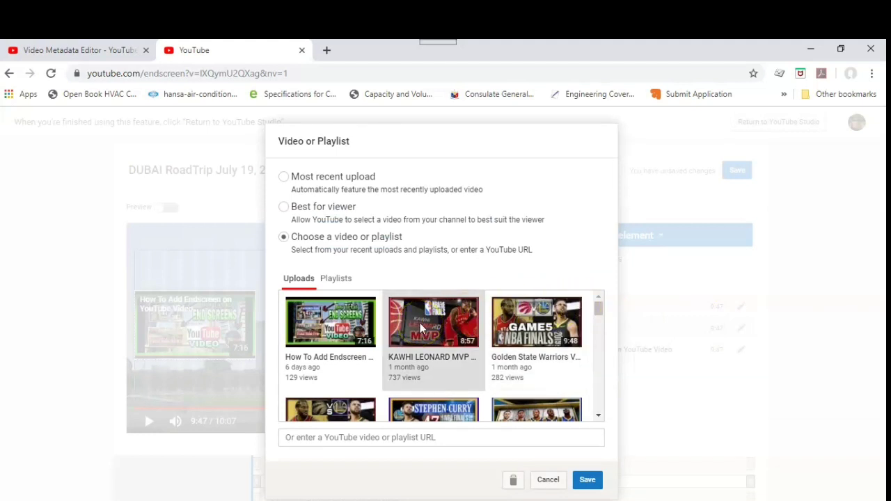
pyautogui.click(589, 480)
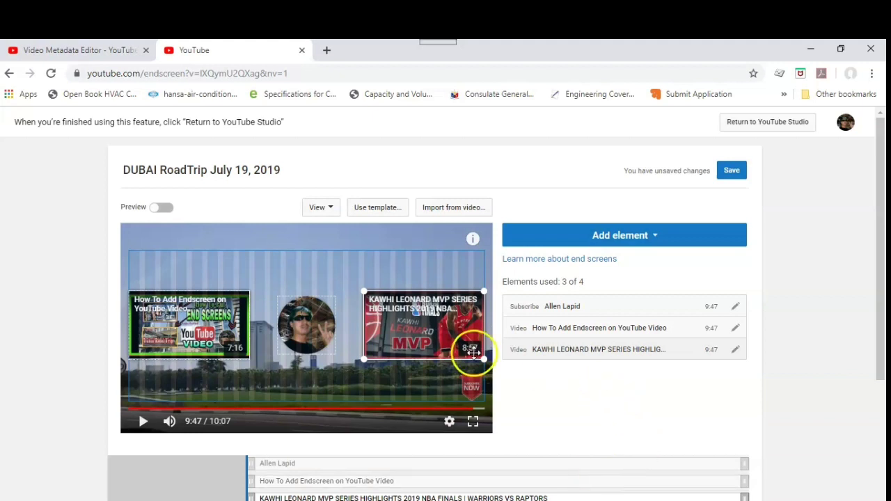
# Step: Move the right and left video elements straight up to the upper corners of the end screen's safe area
pyautogui.click(422, 328)
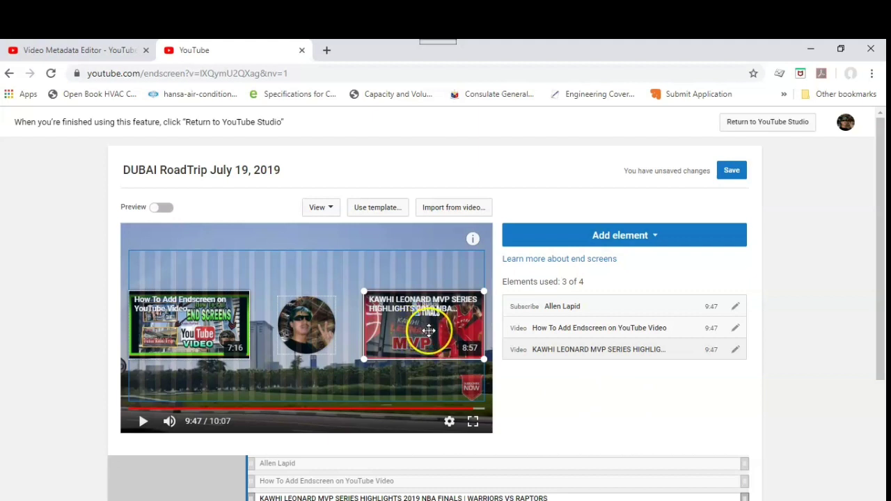
pyautogui.moveTo(429, 330); pyautogui.dragTo(427, 291)
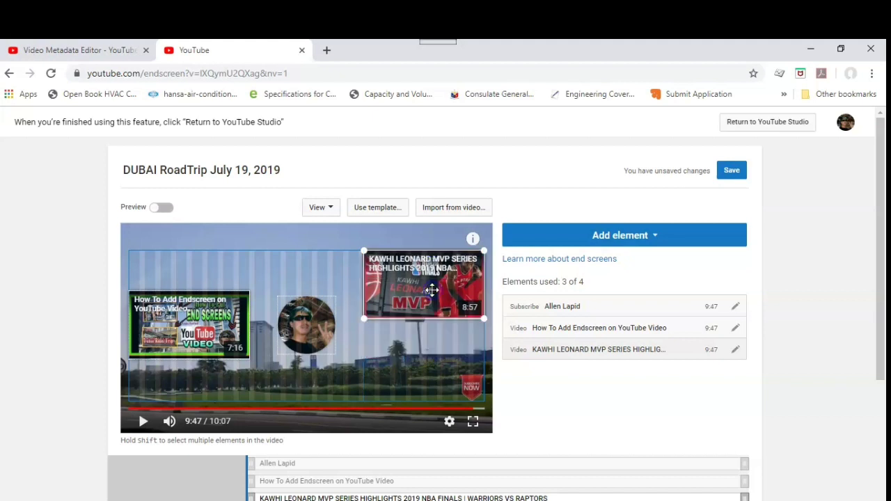
pyautogui.click(423, 290)
pyautogui.moveTo(180, 325); pyautogui.dragTo(181, 287)
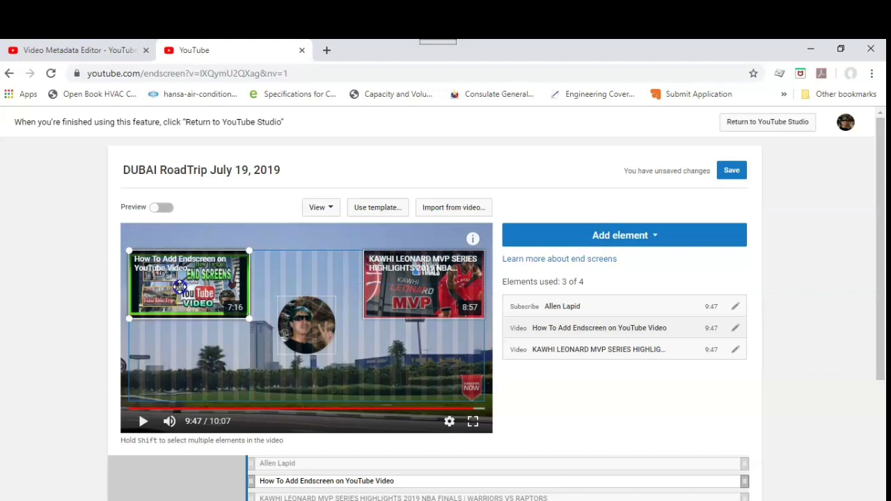
# Step: Move the subscribe element to the lower-right corner of the video frame, over the Subscribe Now badge, and save the end screen
pyautogui.click(306, 324)
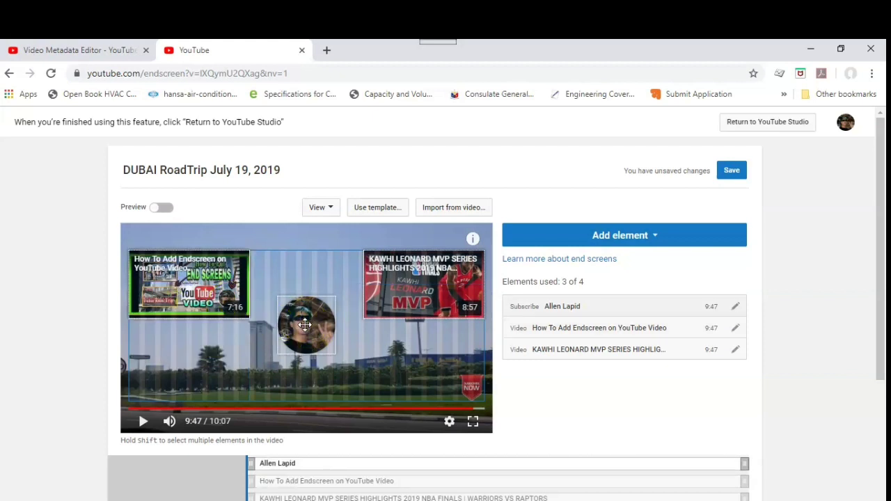
pyautogui.moveTo(305, 324); pyautogui.dragTo(458, 385)
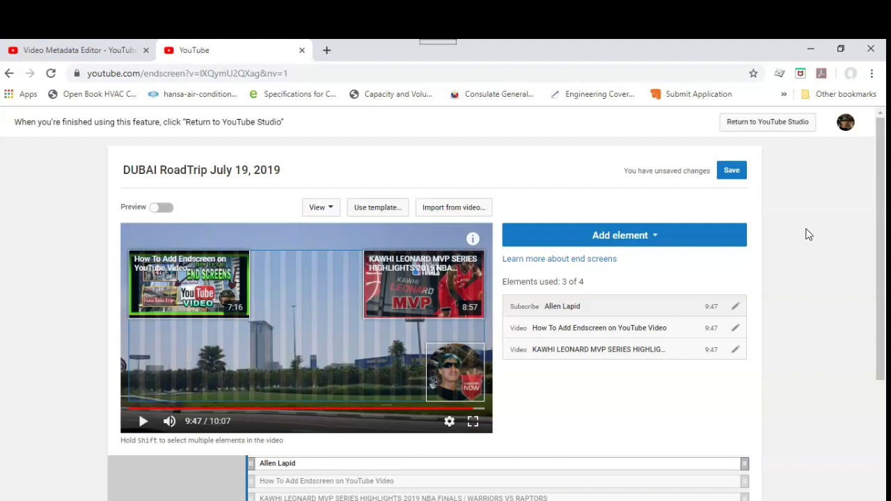
pyautogui.click(737, 175)
pyautogui.click(732, 172)
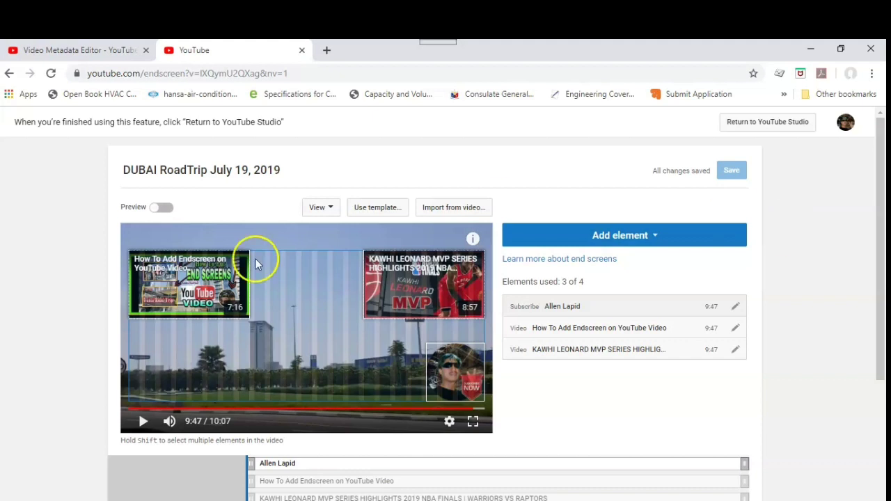
# Step: Preview the end screen, and play the published DUBAI RoadTrip video from near its end to check the end screen elements
pyautogui.click(155, 209)
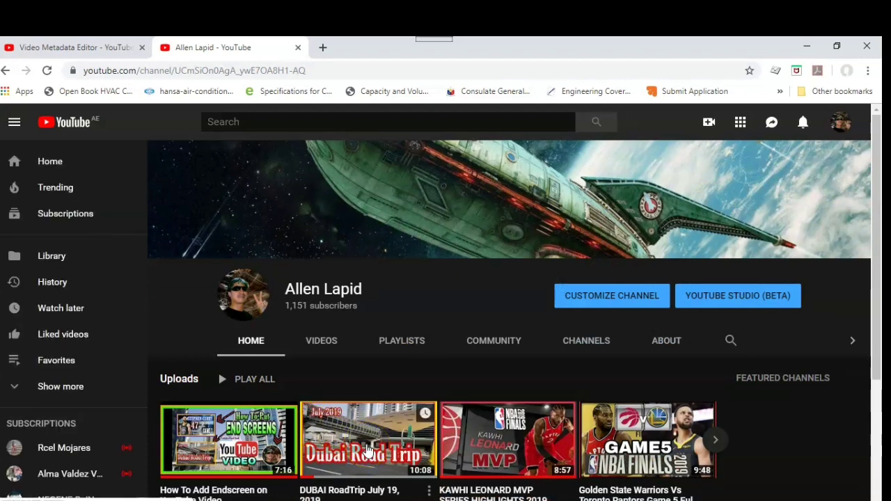
pyautogui.click(370, 442)
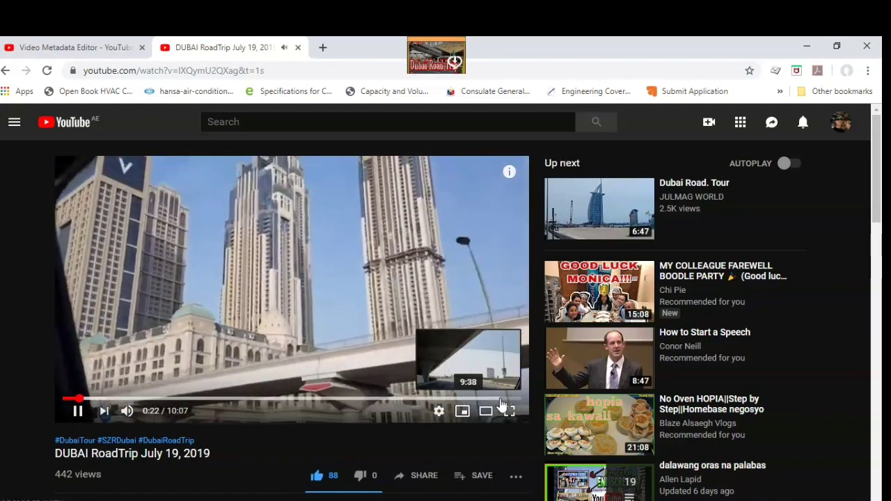
pyautogui.click(502, 399)
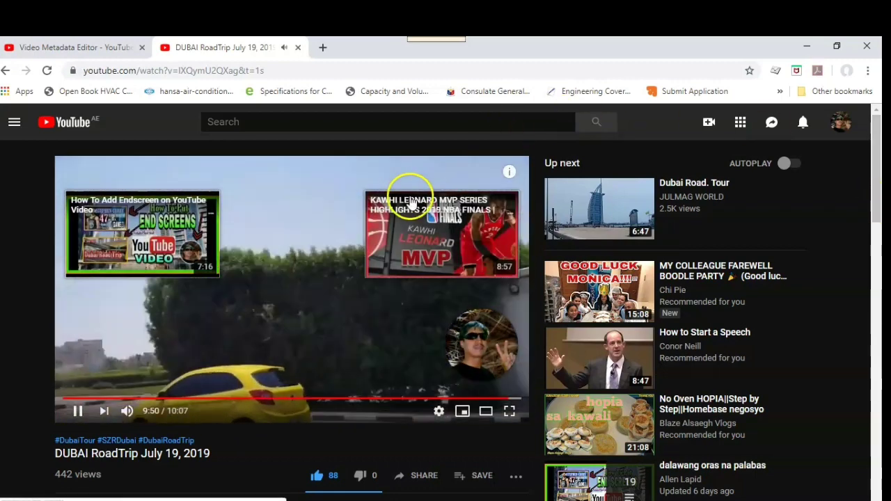
pyautogui.click(440, 231)
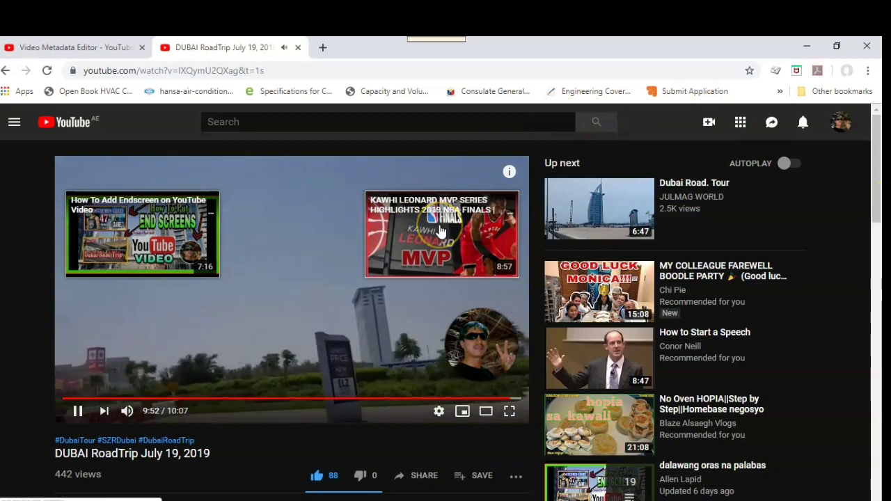